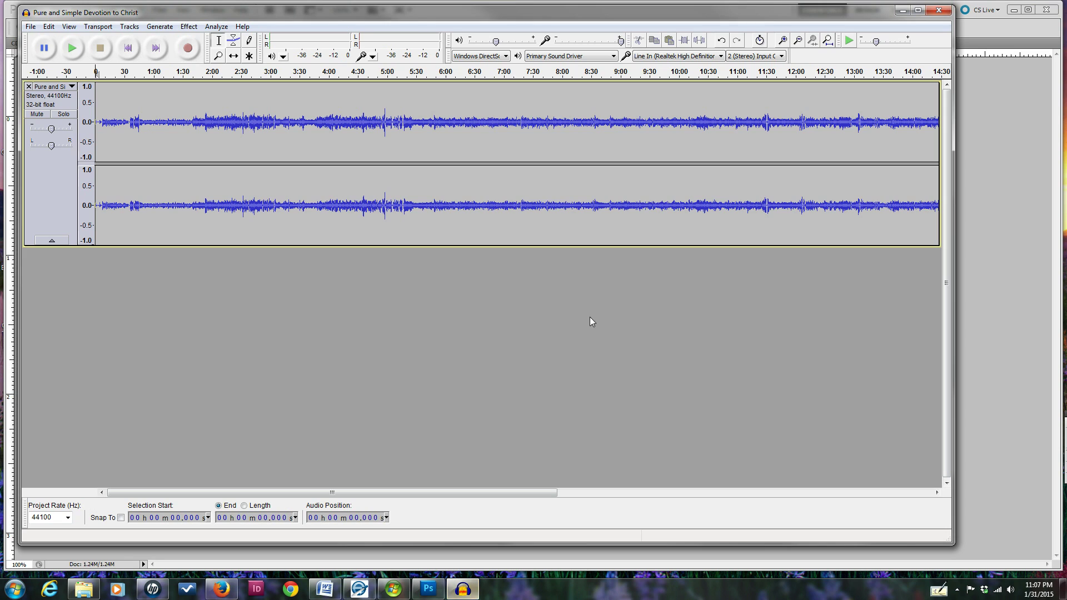
- In Audacity, cancel File > Export for the sermon and close the project
{"action": "left_click", "coordinate": [463, 590]}
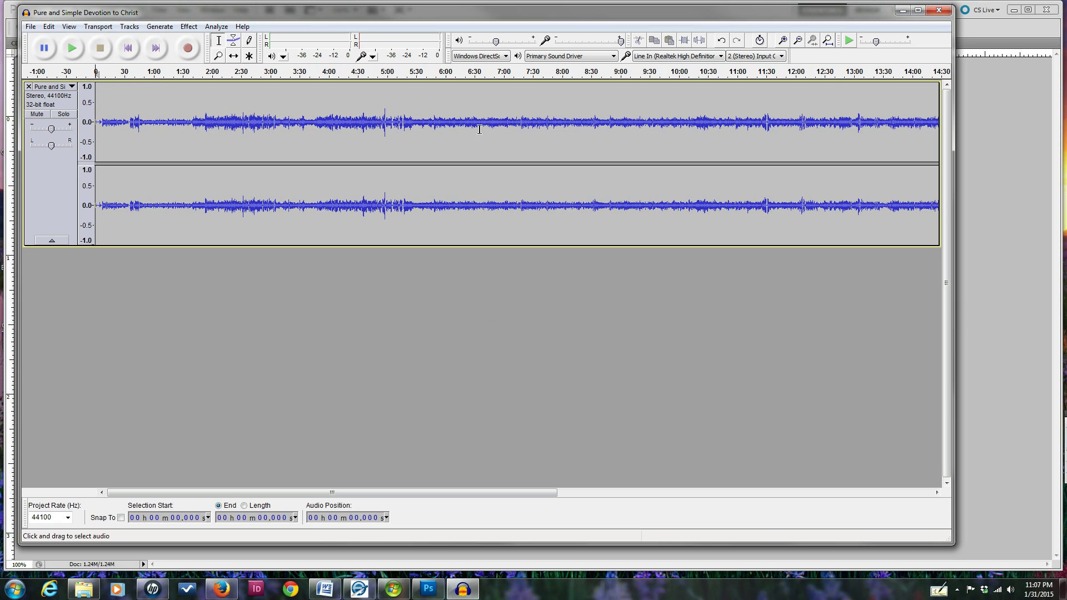
{"action": "left_click", "coordinate": [30, 26]}
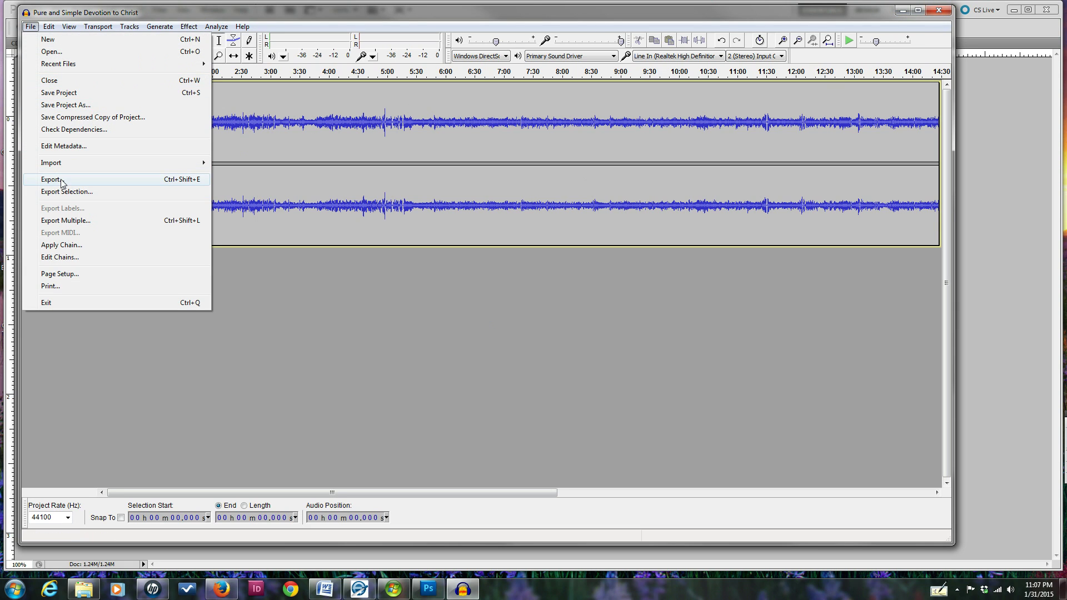
{"action": "left_click", "coordinate": [64, 180]}
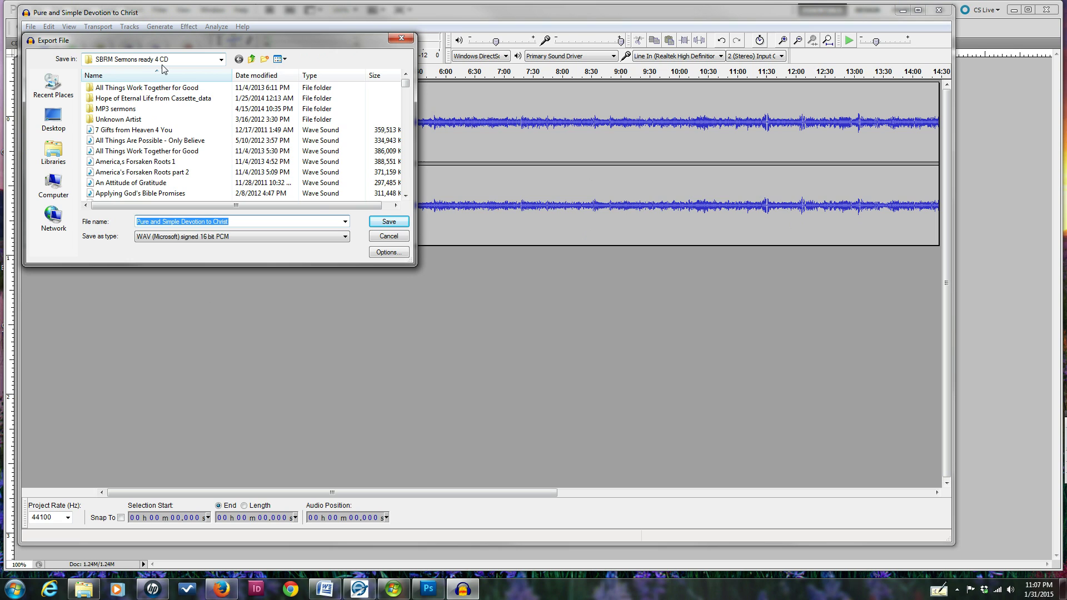
{"action": "left_click", "coordinate": [407, 39]}
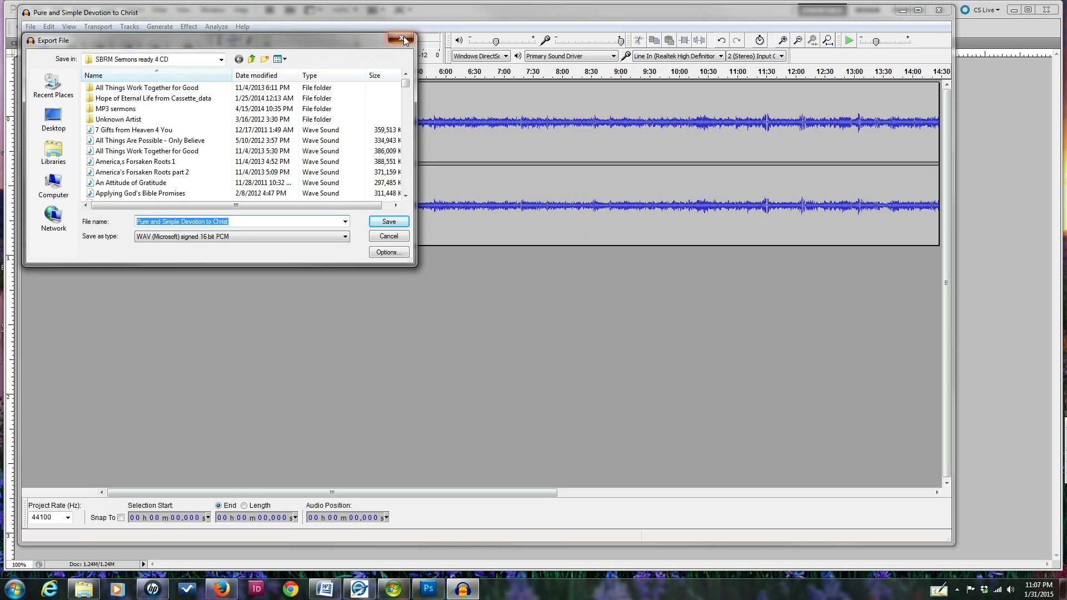
{"action": "left_click", "coordinate": [940, 11]}
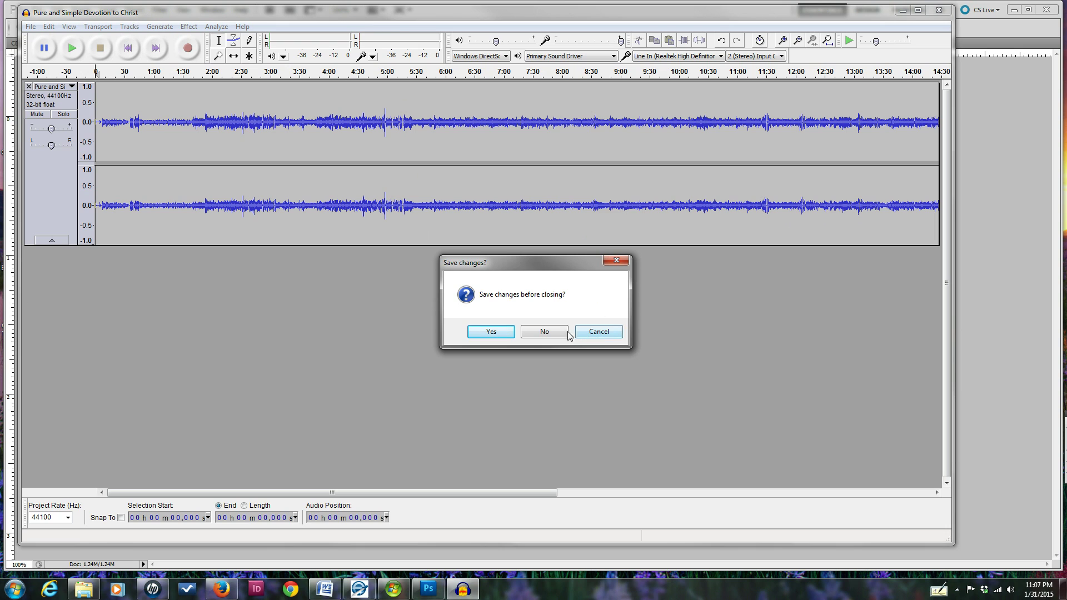
- Discard Audacity's changes, view the CD into Computer 4 Audio Recording.jpg photo, then minimize Photoshop
{"action": "left_click", "coordinate": [542, 333]}
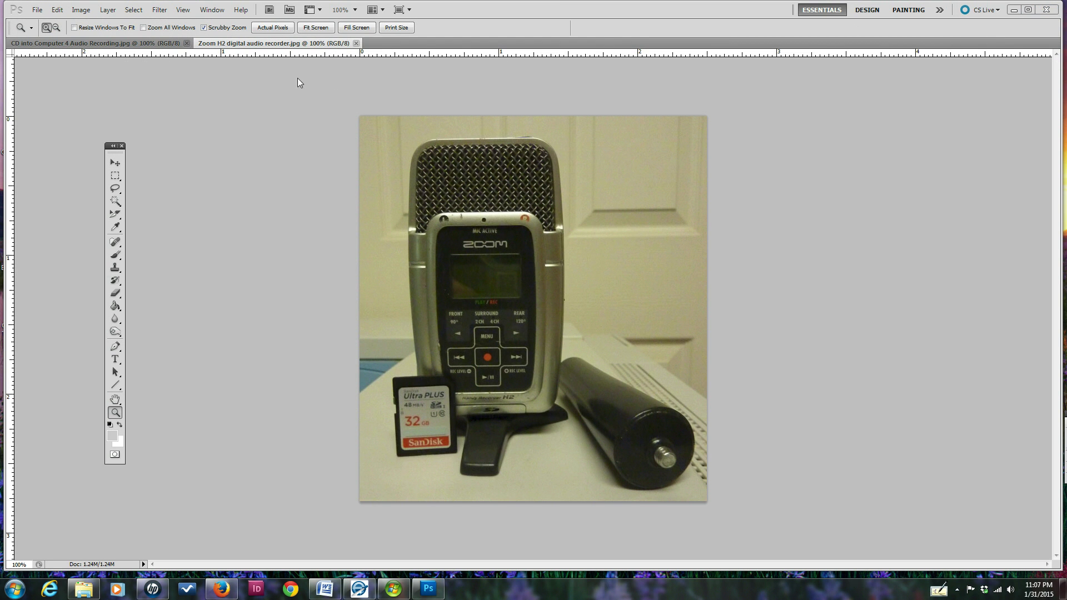
{"action": "left_click", "coordinate": [135, 46]}
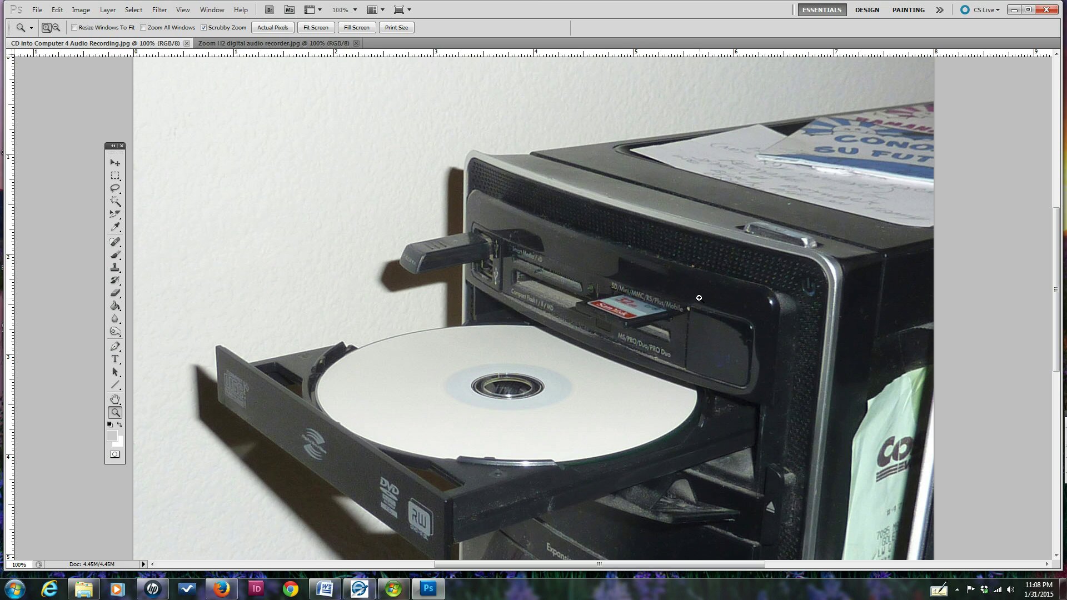
{"action": "left_click", "coordinate": [1014, 10]}
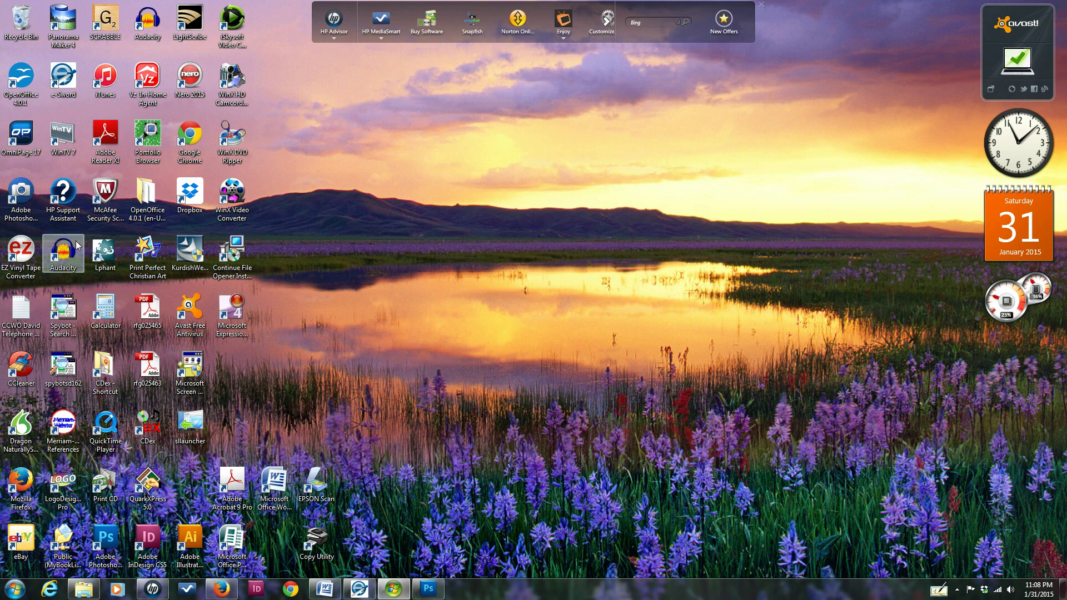
- Launch Nero 2015 from its desktop icon and open Nero Express
{"action": "double_click", "coordinate": [190, 80]}
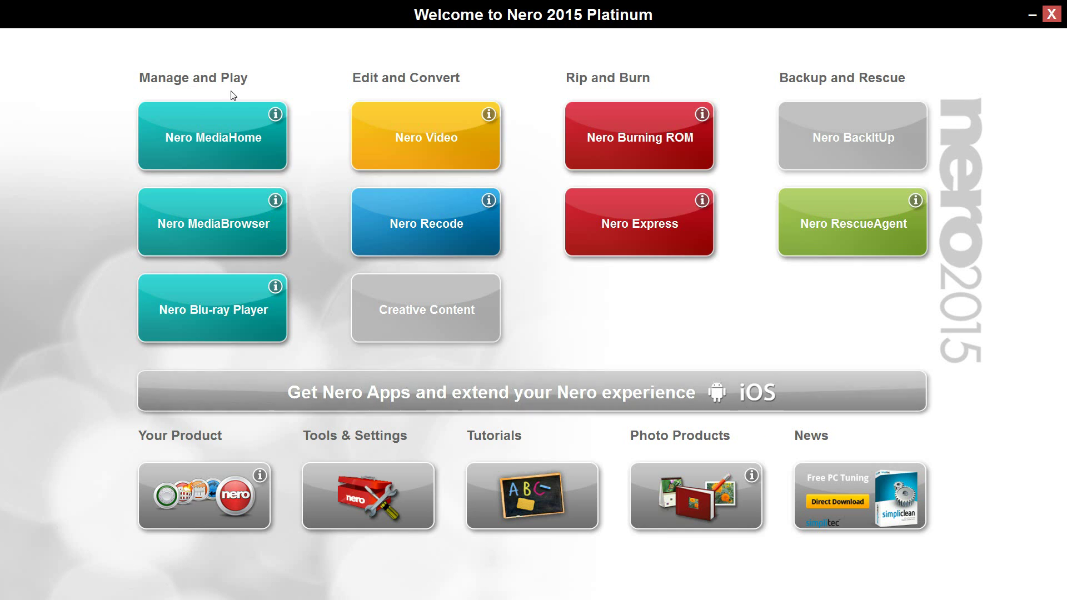
{"action": "left_click", "coordinate": [636, 225]}
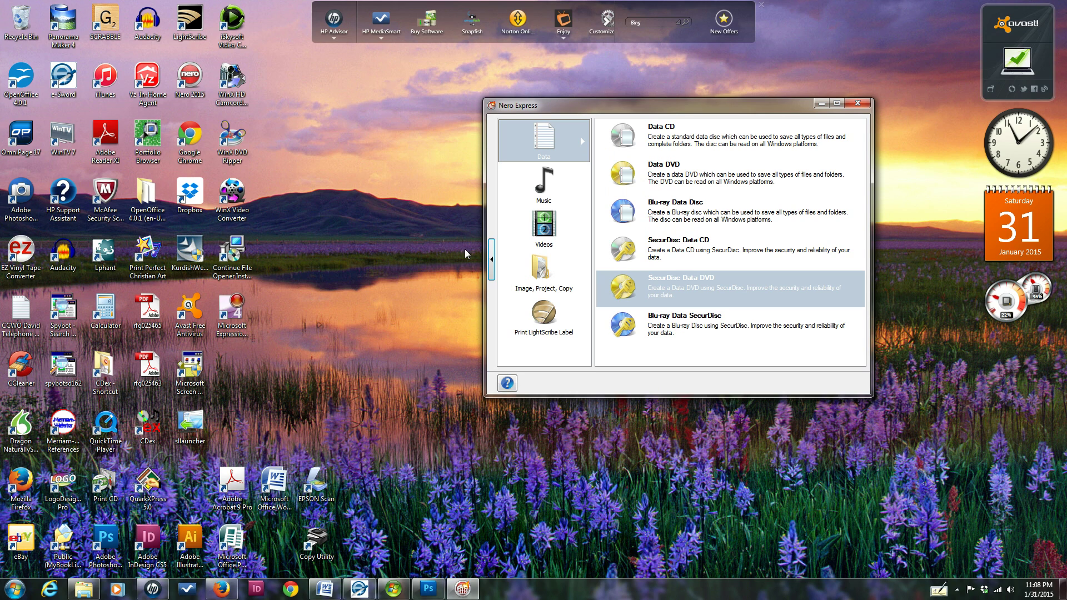
- Choose Music > Audio CD to begin an empty My Audio CD compilation
{"action": "left_click", "coordinate": [544, 186]}
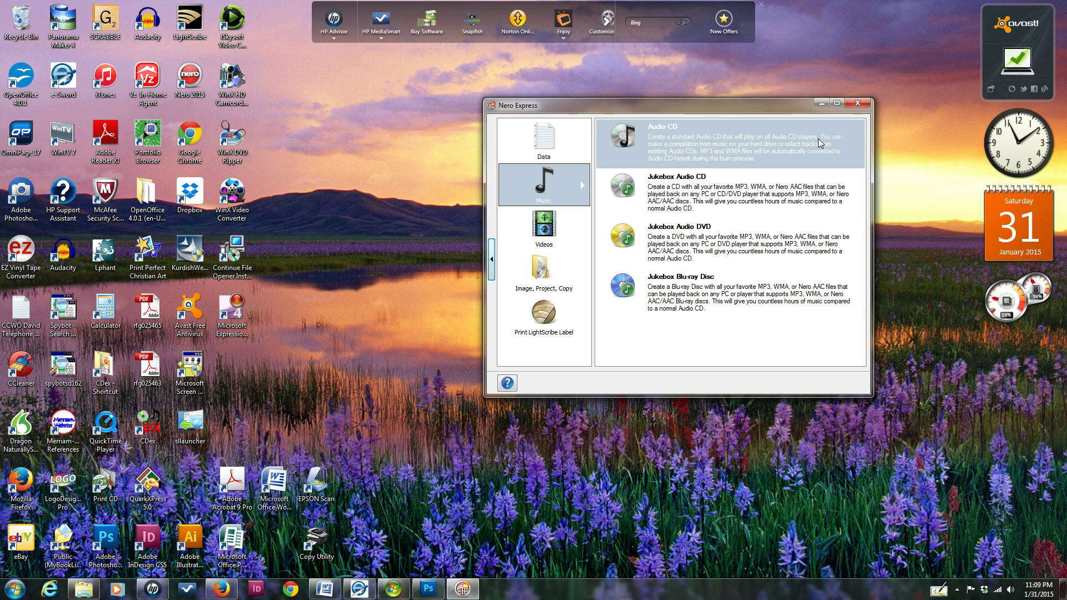
{"action": "left_click", "coordinate": [684, 139]}
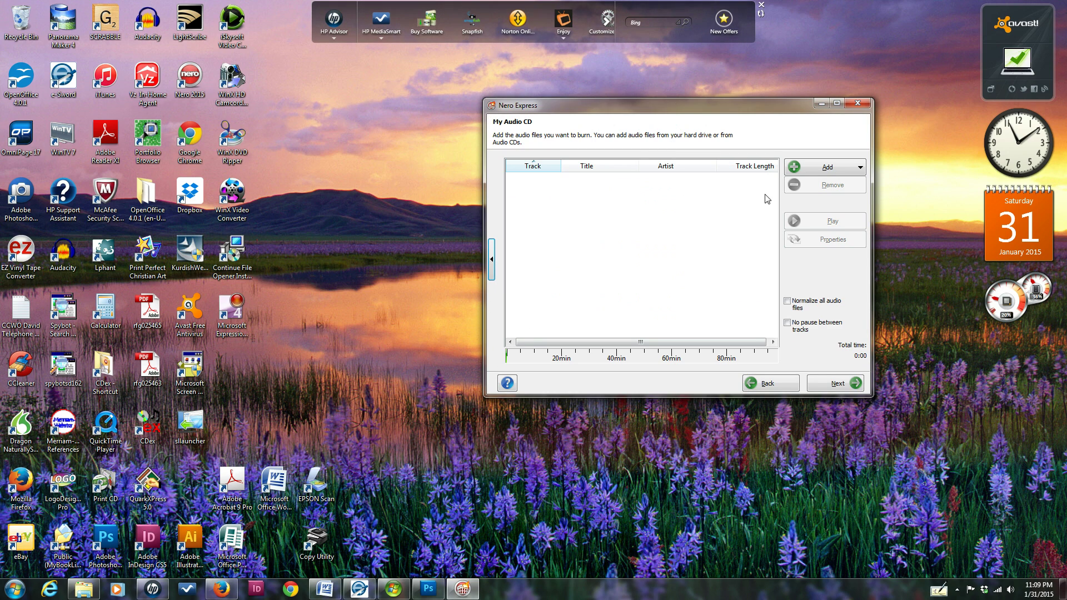
- Open Windows Explorer from the Start button and go to the Public (Z:) drive
{"action": "left_click", "coordinate": [15, 592]}
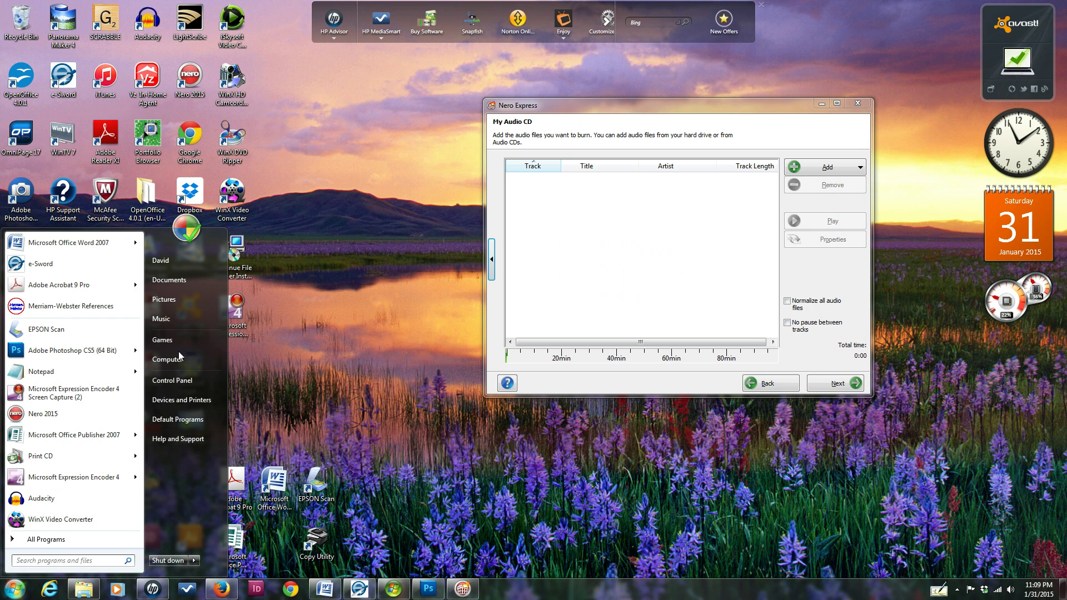
{"action": "right_click", "coordinate": [15, 592]}
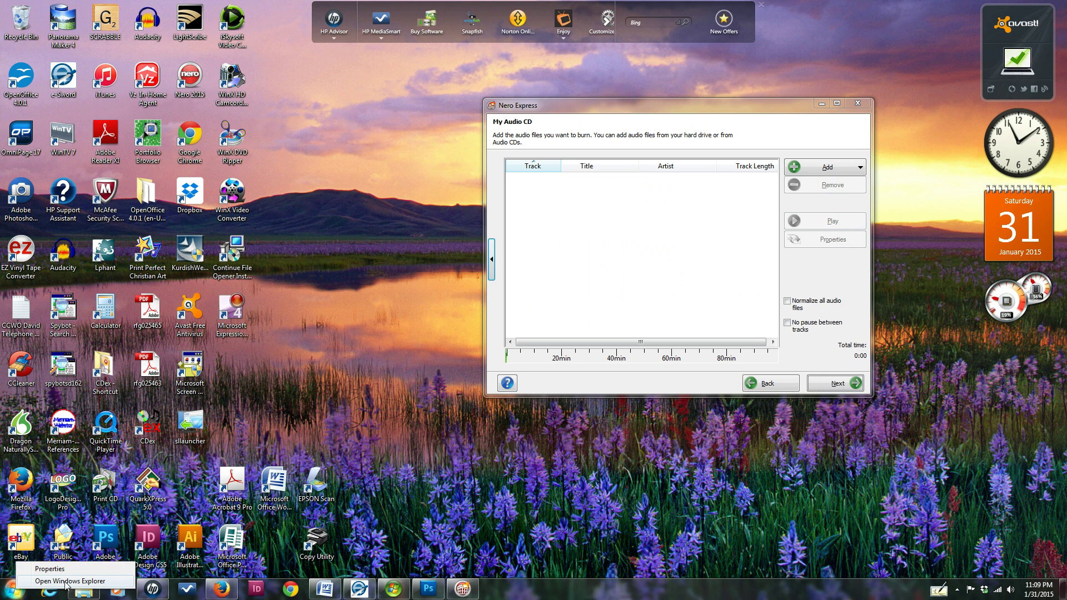
{"action": "left_click", "coordinate": [65, 582]}
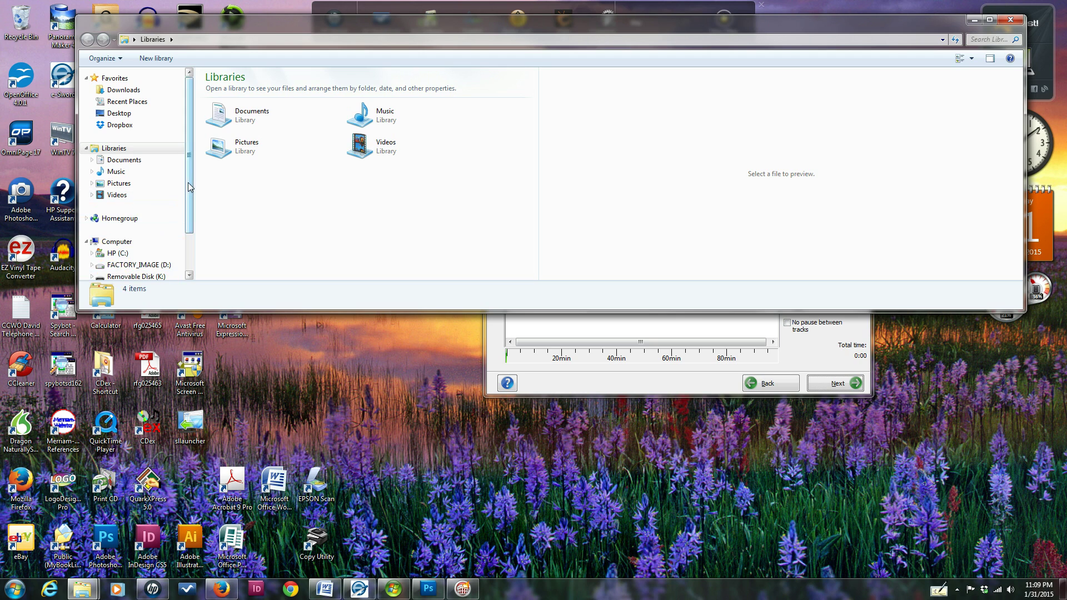
{"action": "scroll", "coordinate": [189, 235], "scroll_direction": "down", "scroll_amount": 2}
{"action": "left_click", "coordinate": [143, 236]}
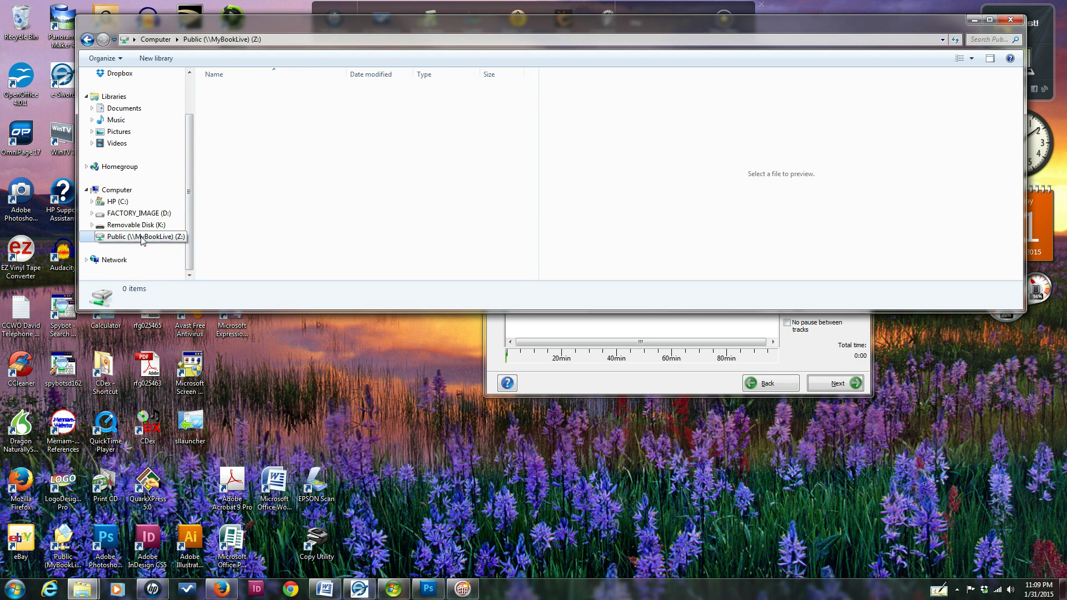
- Drill down to SBRM Sermons ready 4 CD and select Pure and Simple Devotion to Christ
{"action": "left_click_drag", "start_coordinate": [532, 89], "coordinate": [537, 126]}
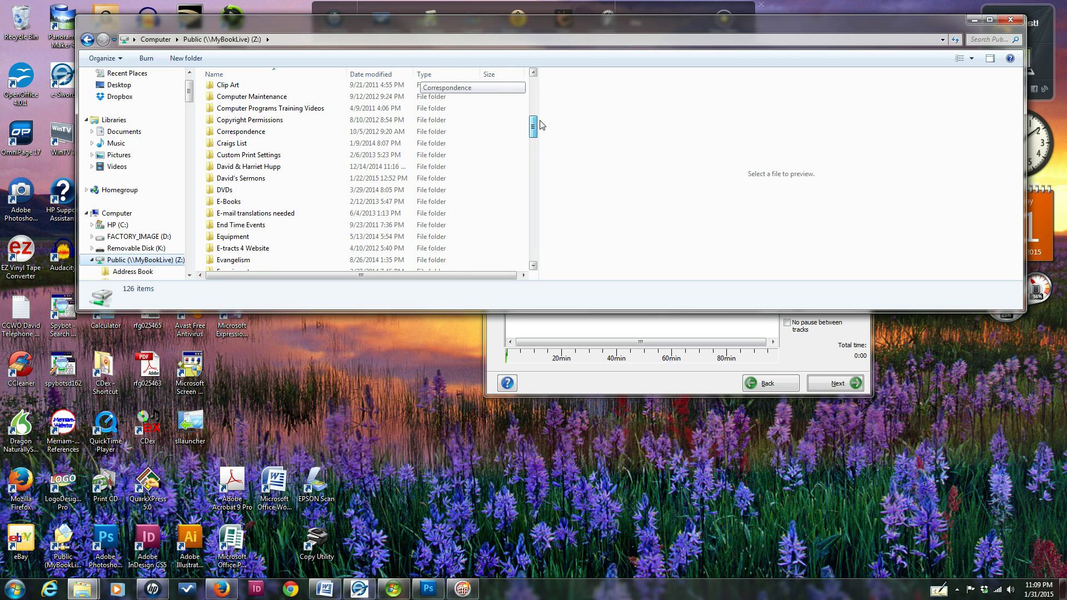
{"action": "double_click", "coordinate": [245, 181]}
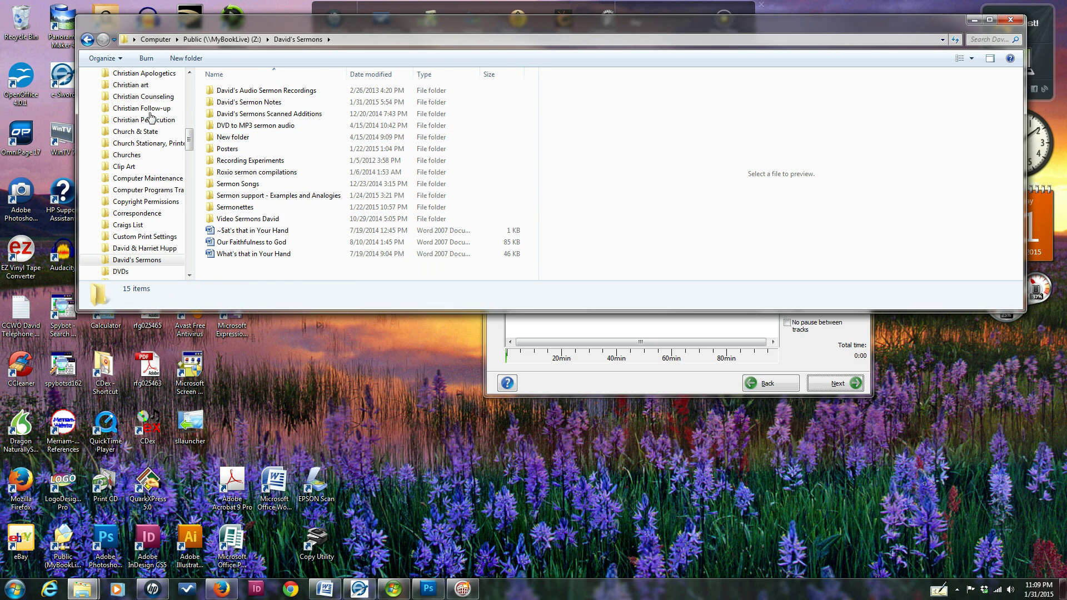
{"action": "double_click", "coordinate": [252, 91]}
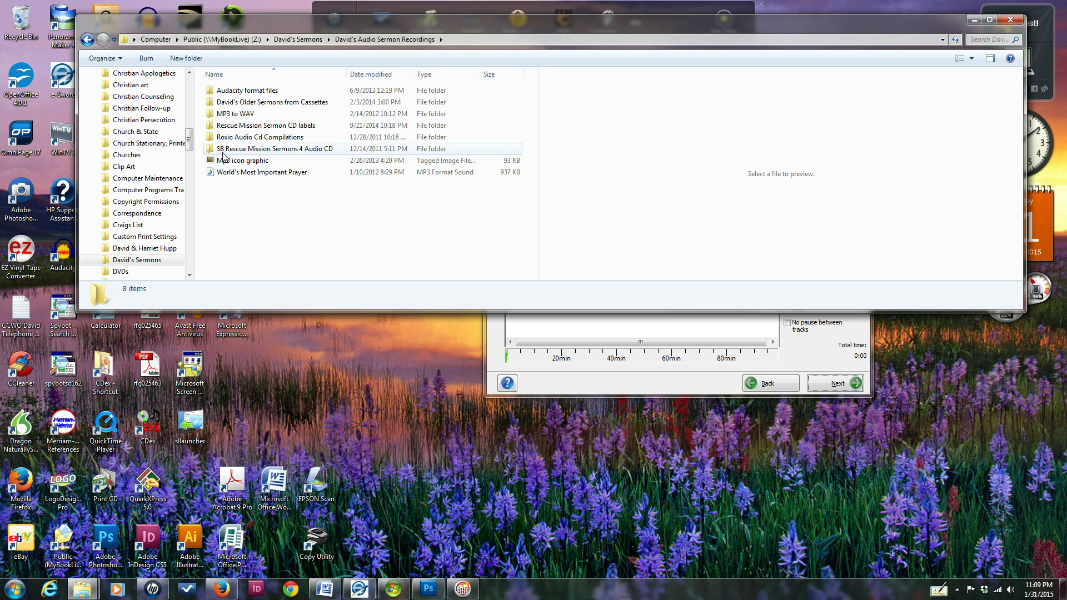
{"action": "double_click", "coordinate": [285, 150]}
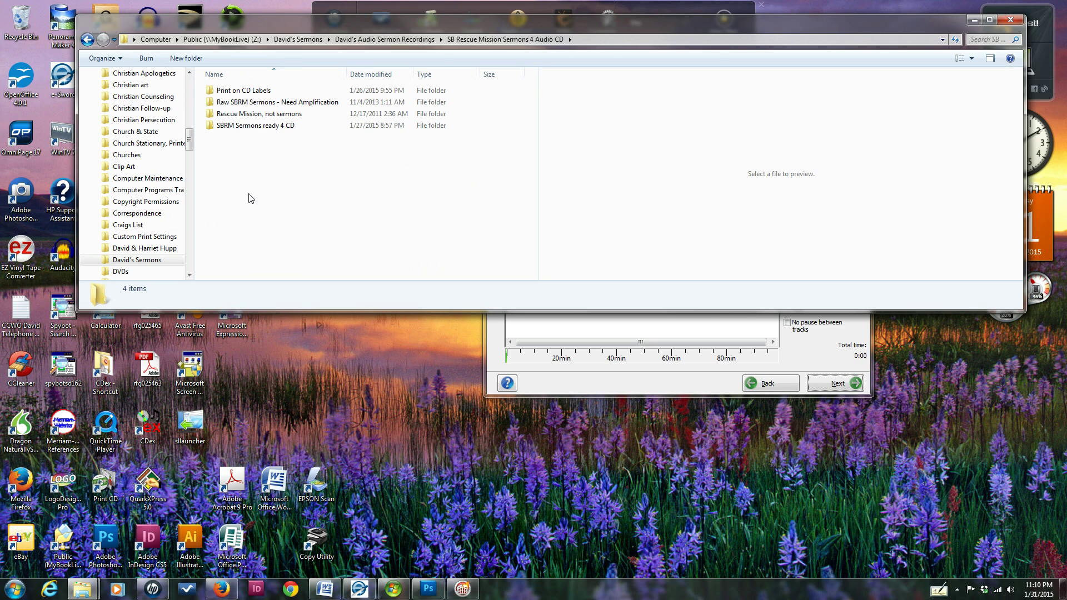
{"action": "double_click", "coordinate": [262, 126]}
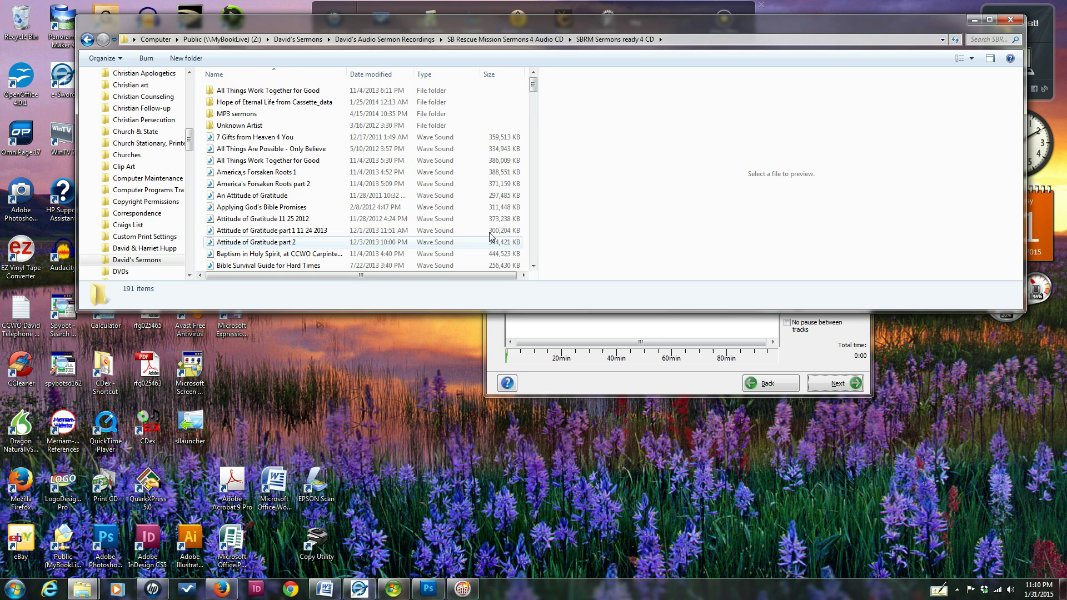
{"action": "left_click_drag", "start_coordinate": [533, 84], "coordinate": [549, 152]}
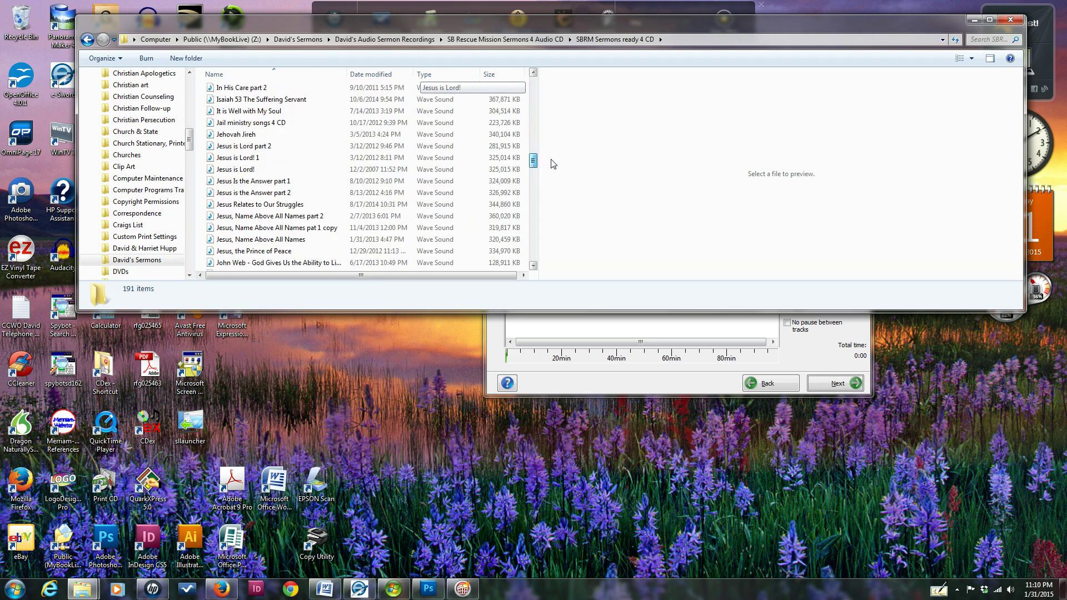
{"action": "left_click_drag", "start_coordinate": [553, 164], "coordinate": [557, 207]}
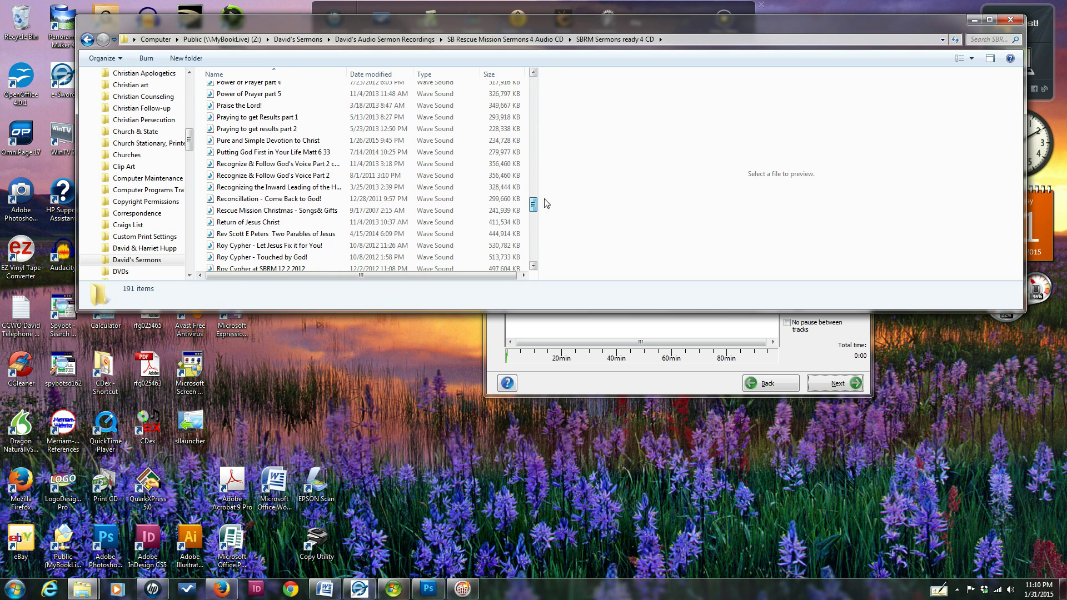
{"action": "left_click", "coordinate": [248, 142]}
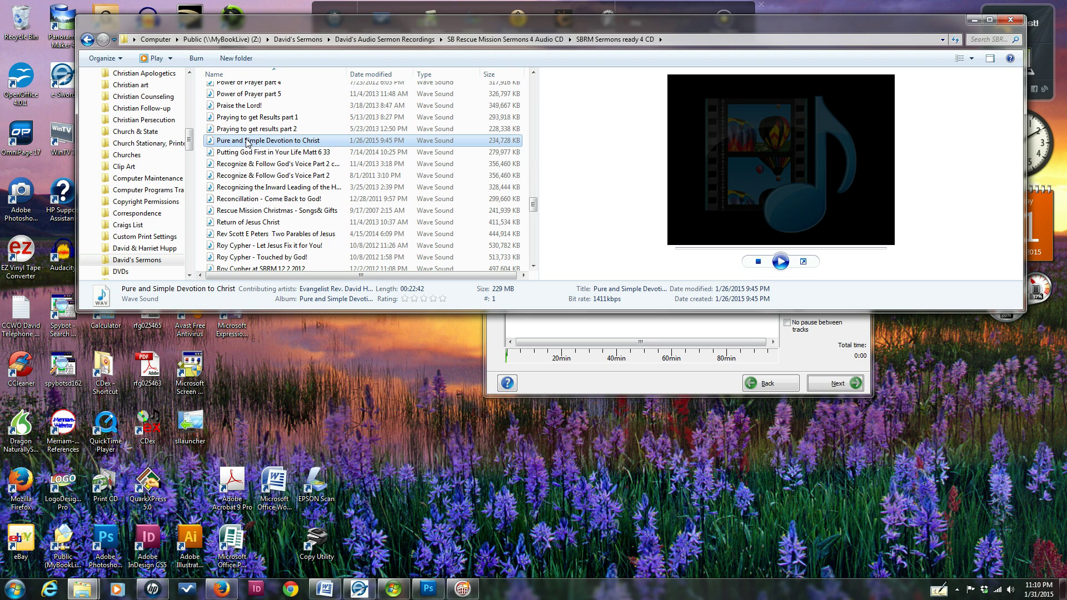
- Drag Pure and Simple Devotion to Christ into Nero Express as track 1 (22:42)
{"action": "left_click_drag", "start_coordinate": [422, 29], "coordinate": [431, 316]}
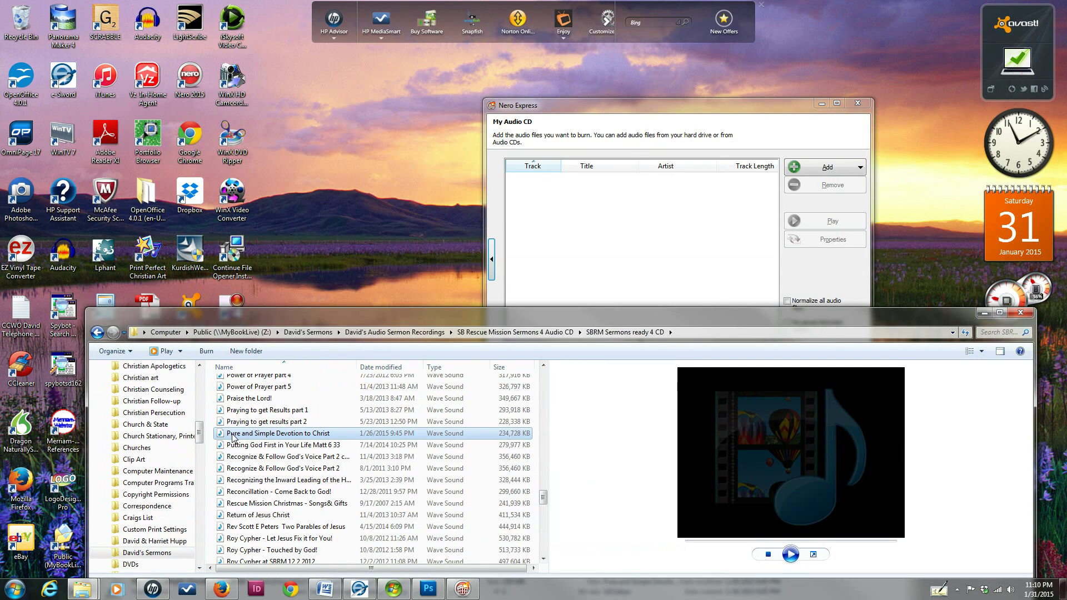
{"action": "left_click_drag", "start_coordinate": [232, 437], "coordinate": [613, 238]}
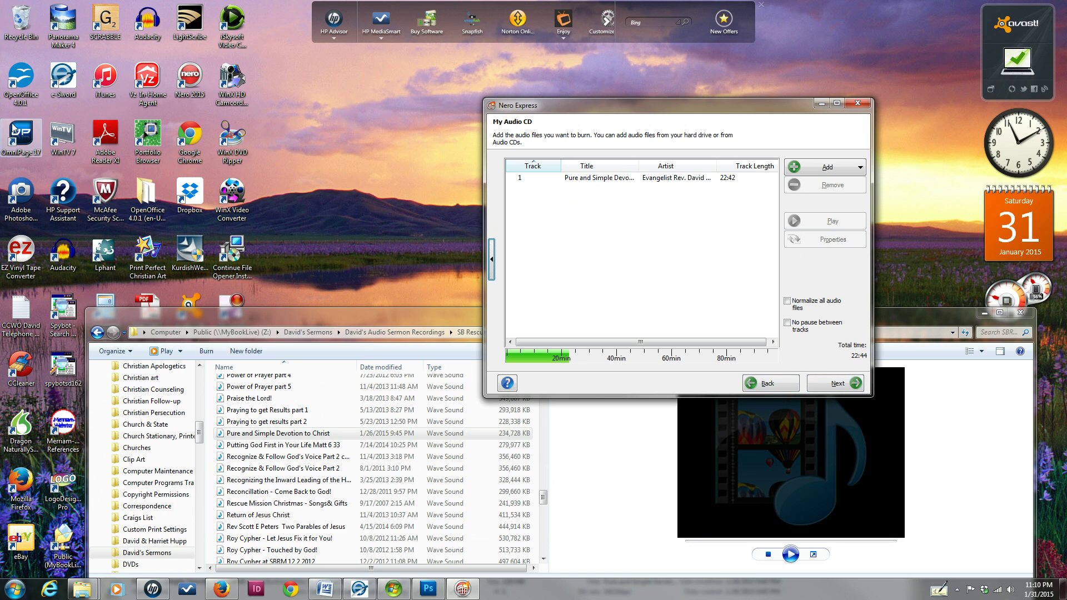
{"action": "left_click", "coordinate": [429, 589]}
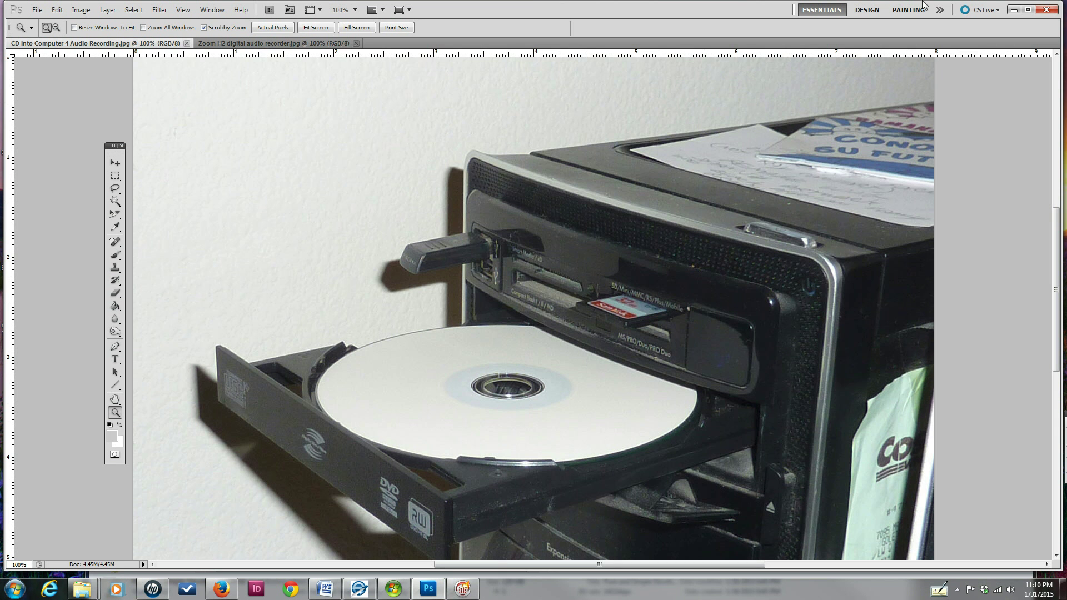
- On final burn settings, enter CD-Text title 'Pure & Simple Devotion to Christ' and the preacher's name as artist
{"action": "left_click", "coordinate": [1014, 9]}
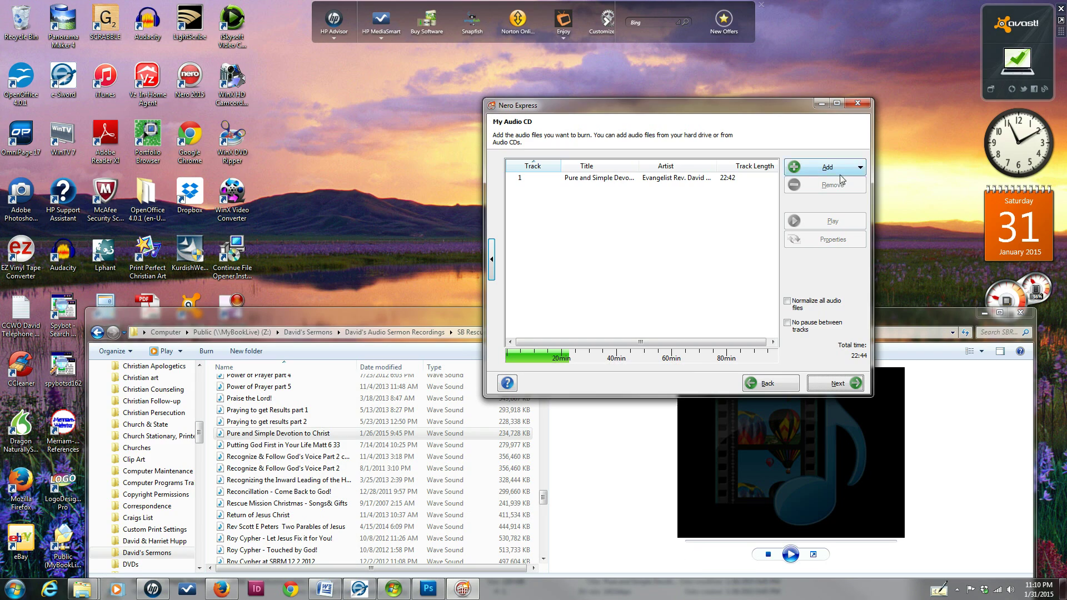
{"action": "left_click", "coordinate": [833, 388]}
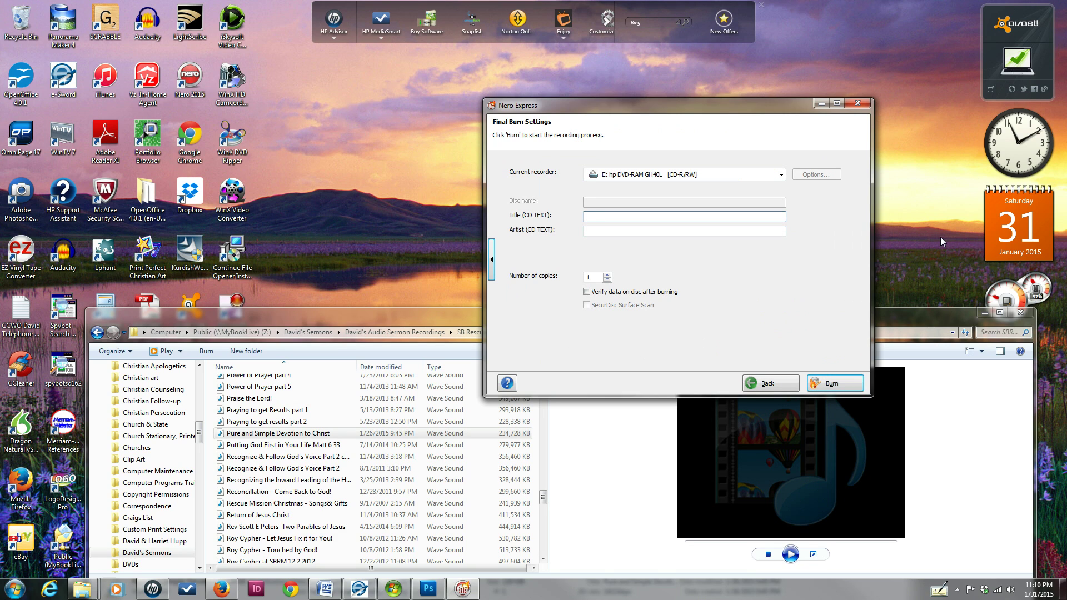
{"action": "type", "text": "Pure"}
{"action": "type", "text": "& Simple Devotion to Christ"}
{"action": "left_click", "coordinate": [588, 231]}
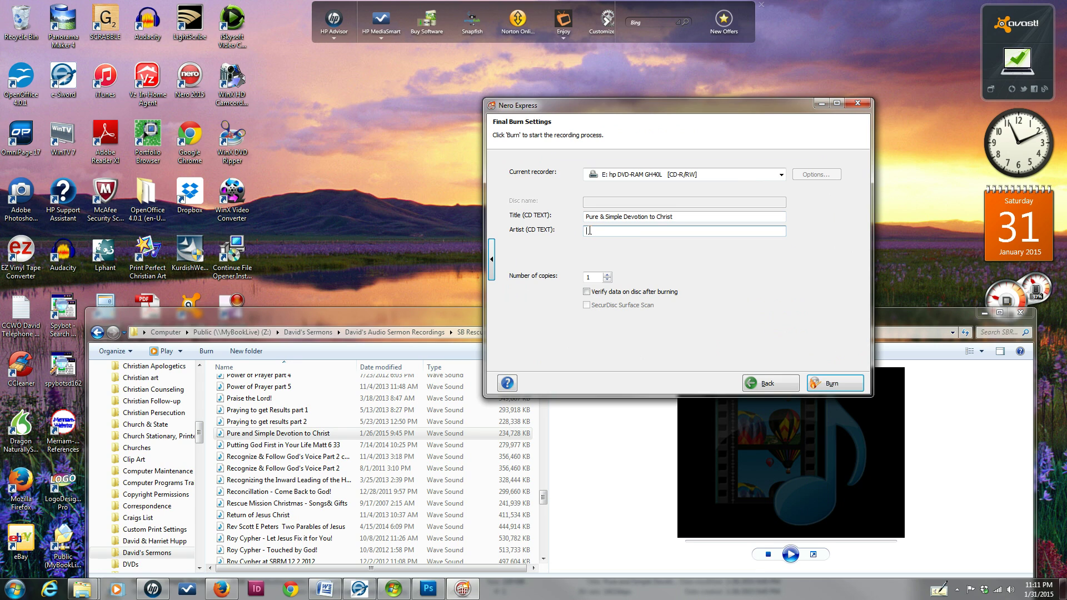
{"action": "type", "text": "Evangelist David Hupp"}
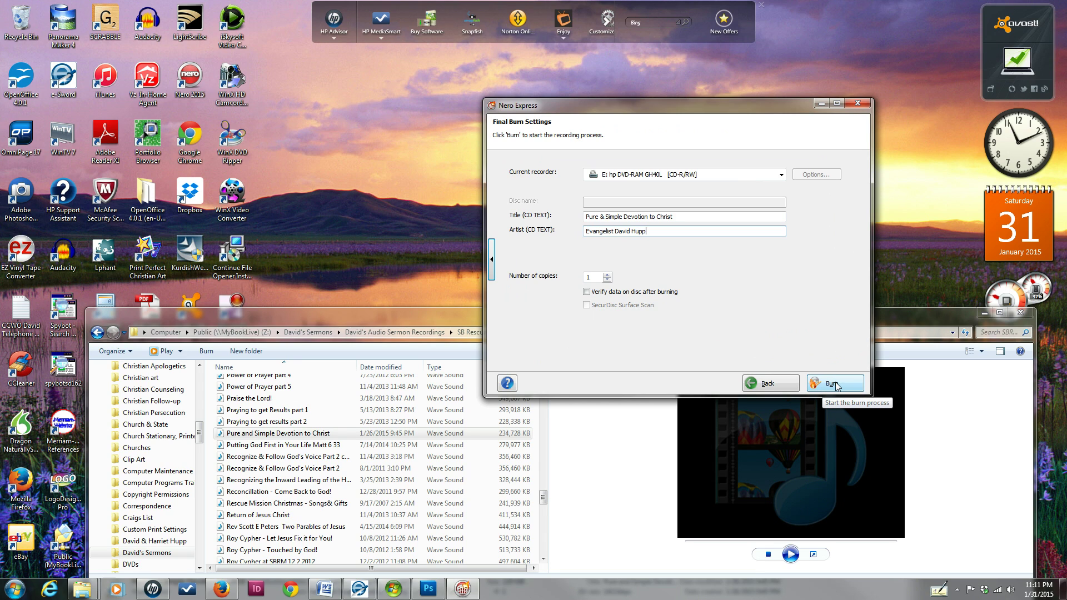
- Burn the audio CD on the E: hp DVD-RAM GH40L recorder, 1 copy
{"action": "left_click", "coordinate": [836, 383]}
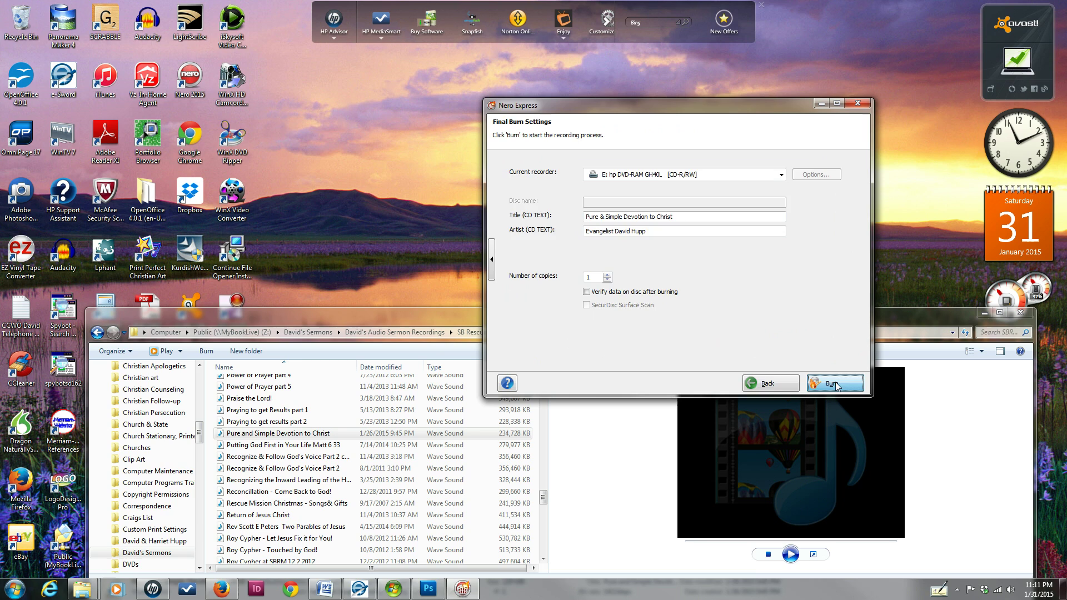